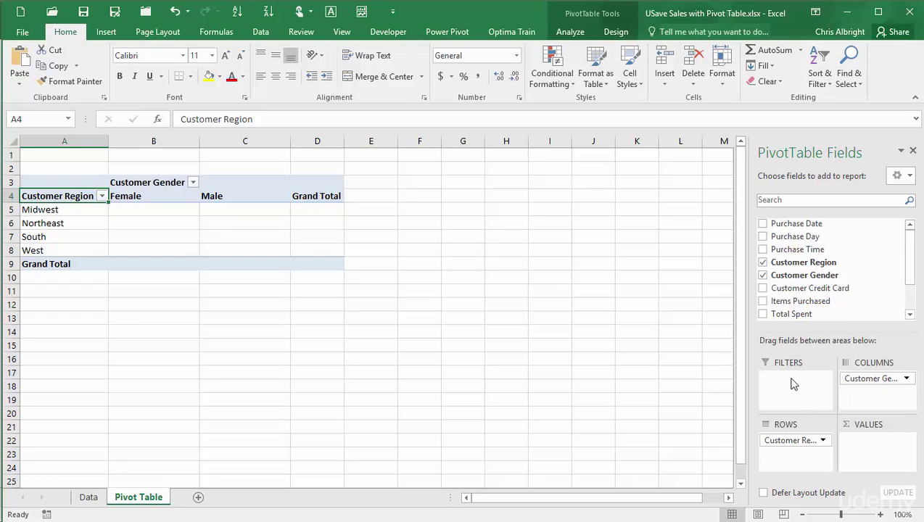
Step: Try Total Spent and Purchase Day as values, then settle on Count of Purchase Time (4000 total)
drag(782, 319, 863, 448)
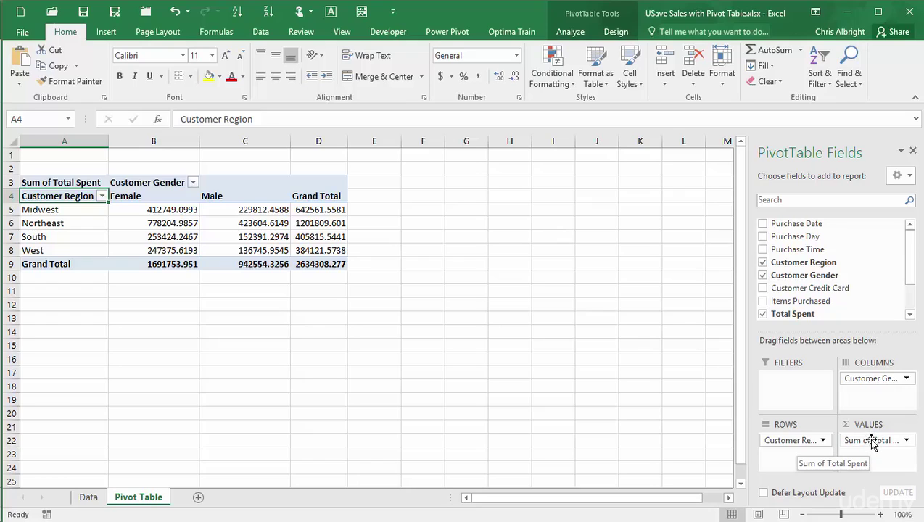
drag(873, 443, 641, 437)
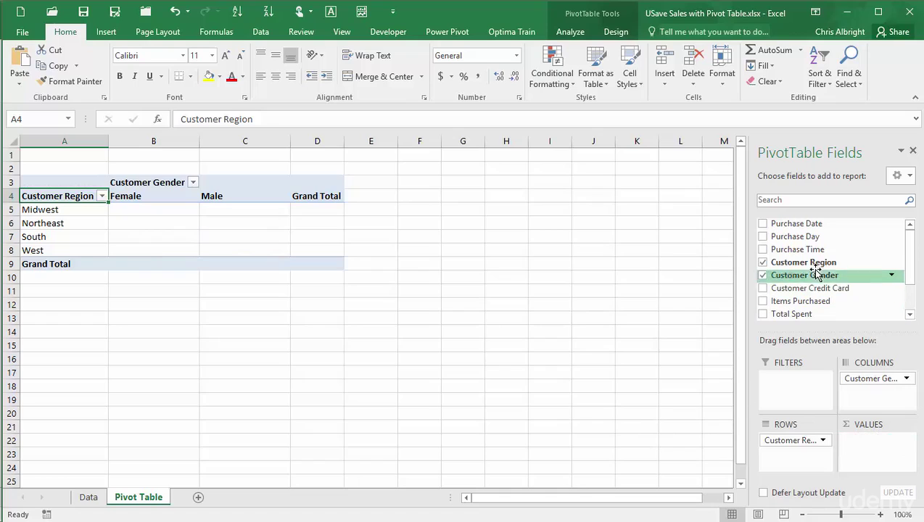
drag(784, 237, 873, 454)
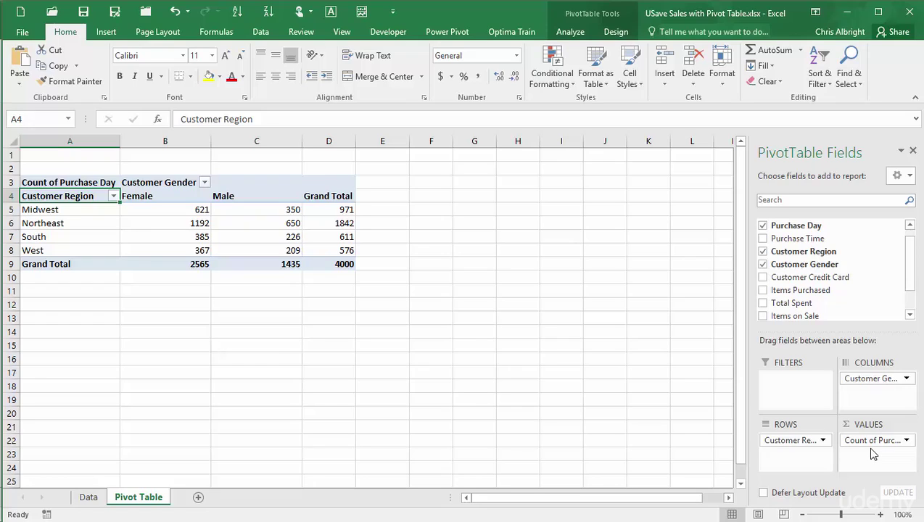
click(762, 226)
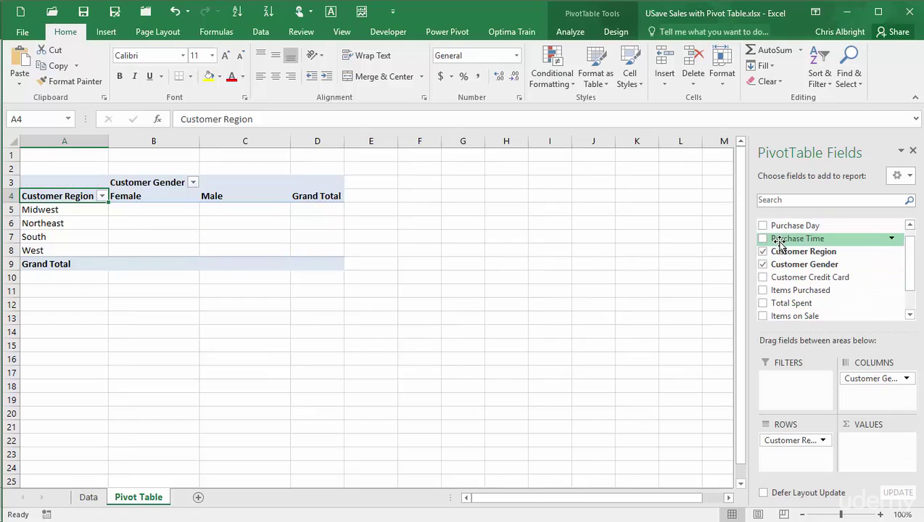
drag(771, 238, 875, 447)
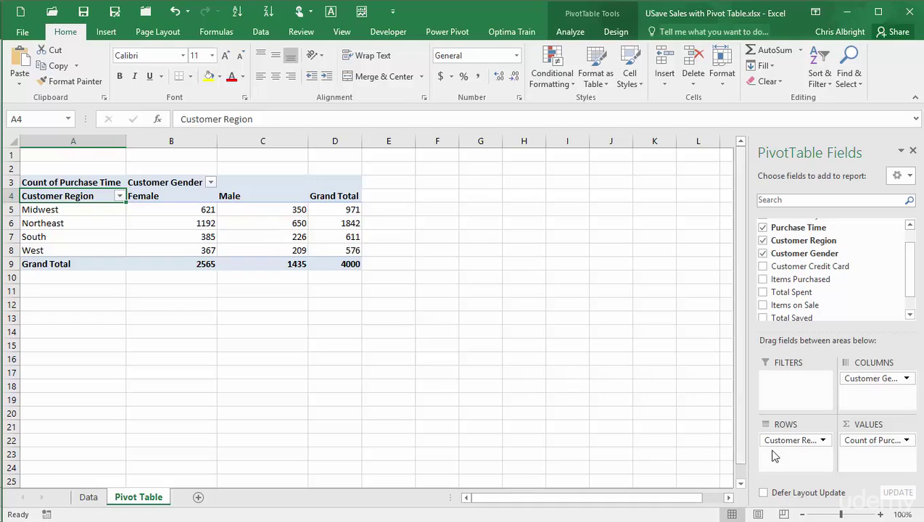
Step: Replace Purchase Time with Total Spent in the values and summarize it by Count instead of Sum
drag(851, 441, 675, 421)
drag(803, 311, 875, 448)
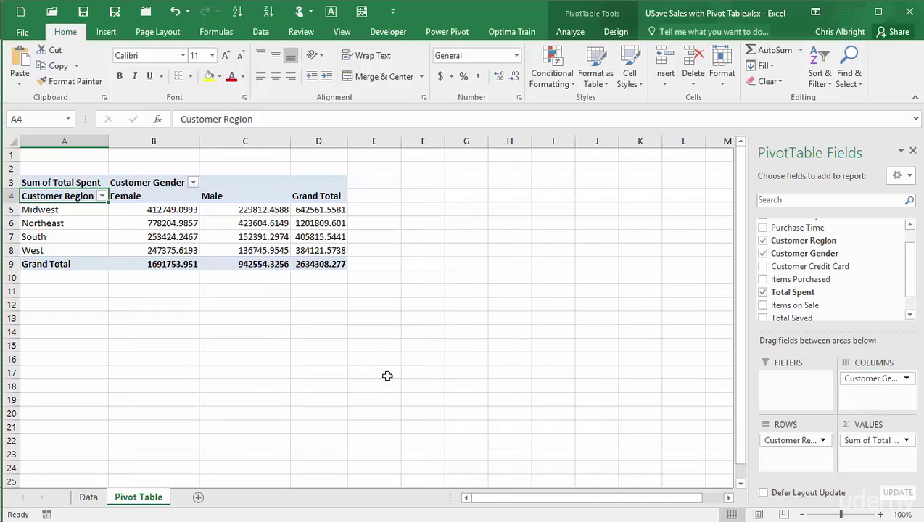
right_click(325, 237)
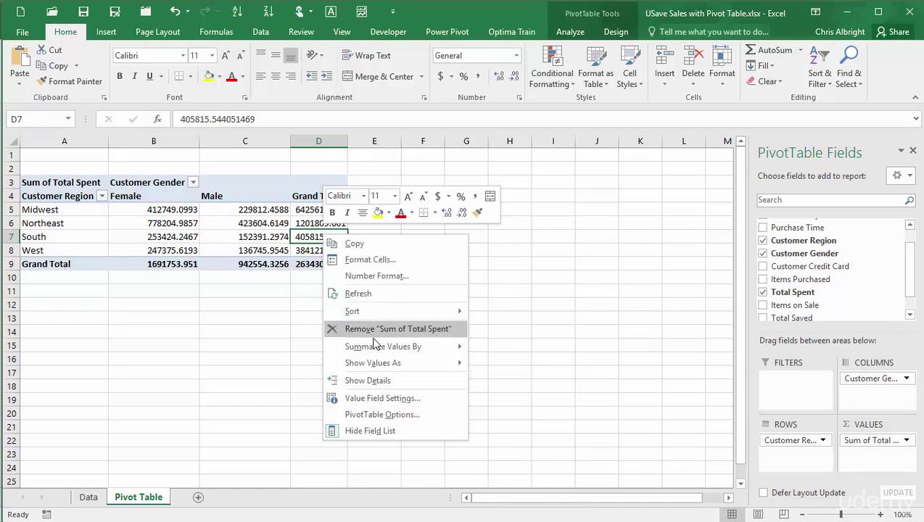
mouse_move(374, 347)
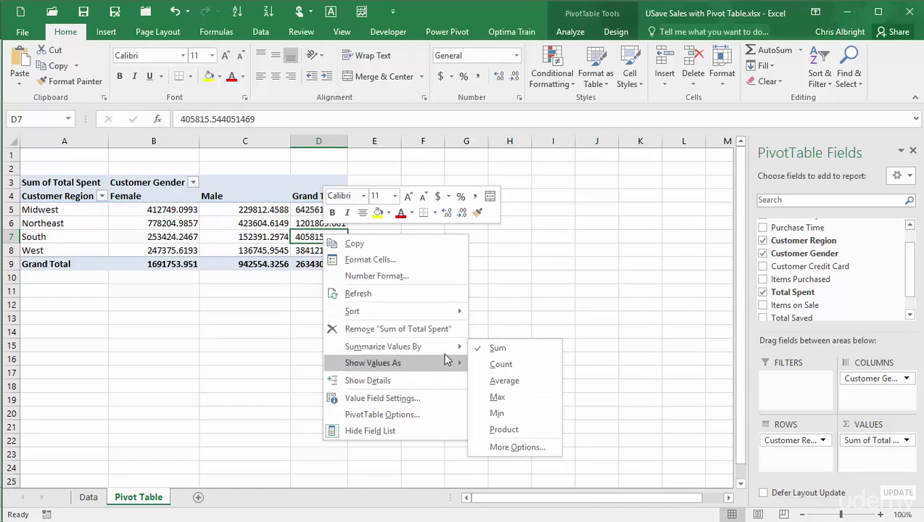
click(509, 366)
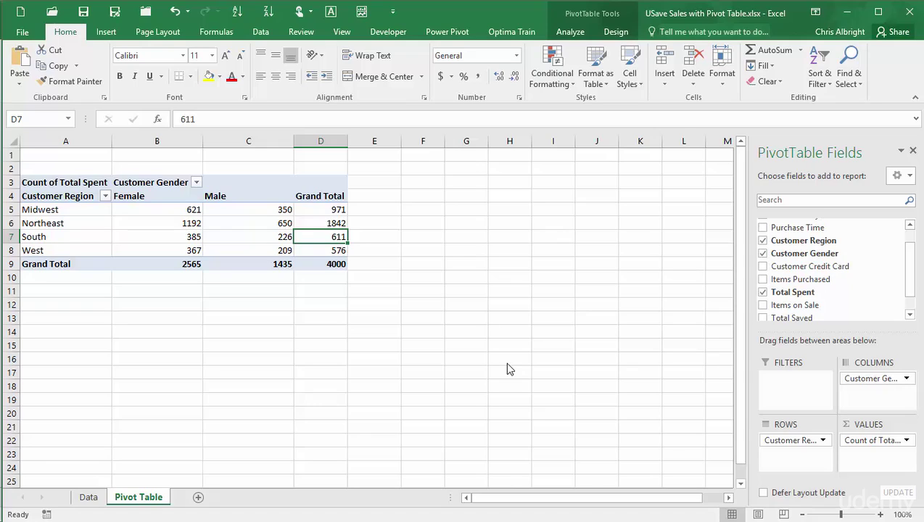
click(60, 184)
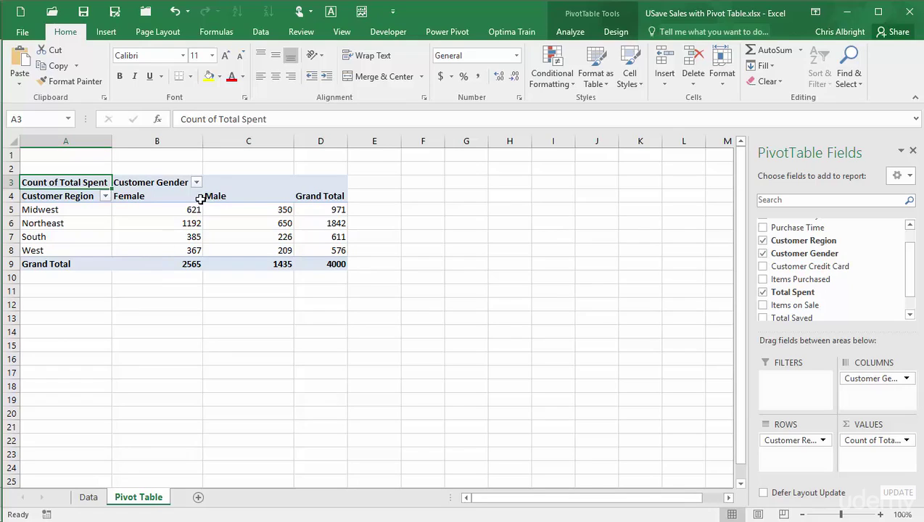
Step: Shorten the A3 value header from 'Count of Total Spent' to 'Count'
drag(208, 120, 320, 124)
key(BackSpace)
key(Return)
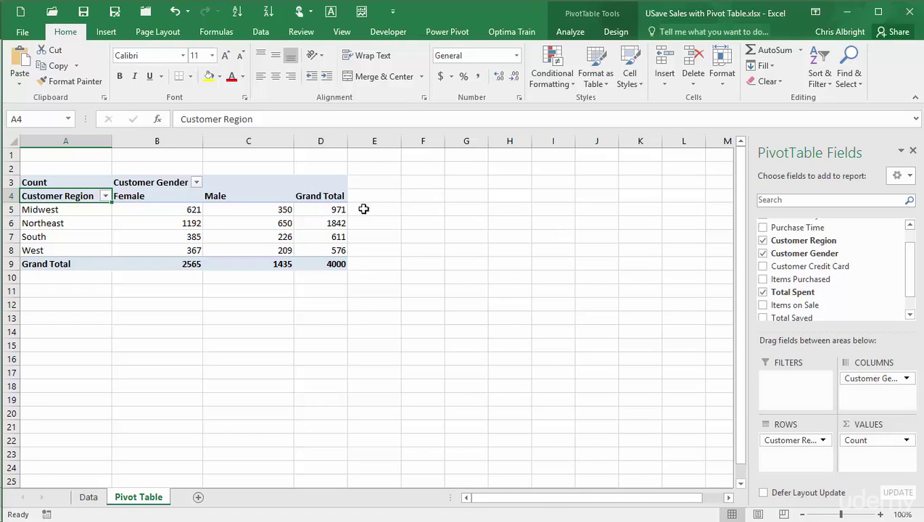
click(330, 211)
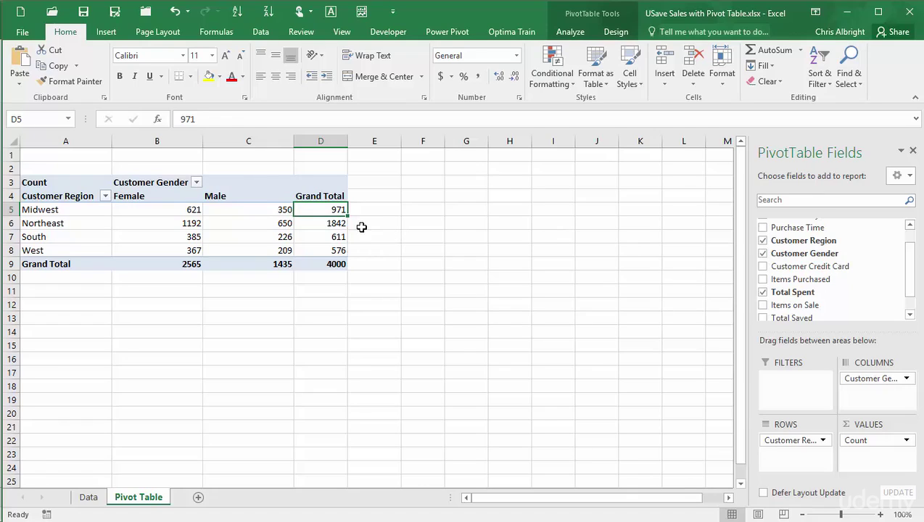
click(179, 213)
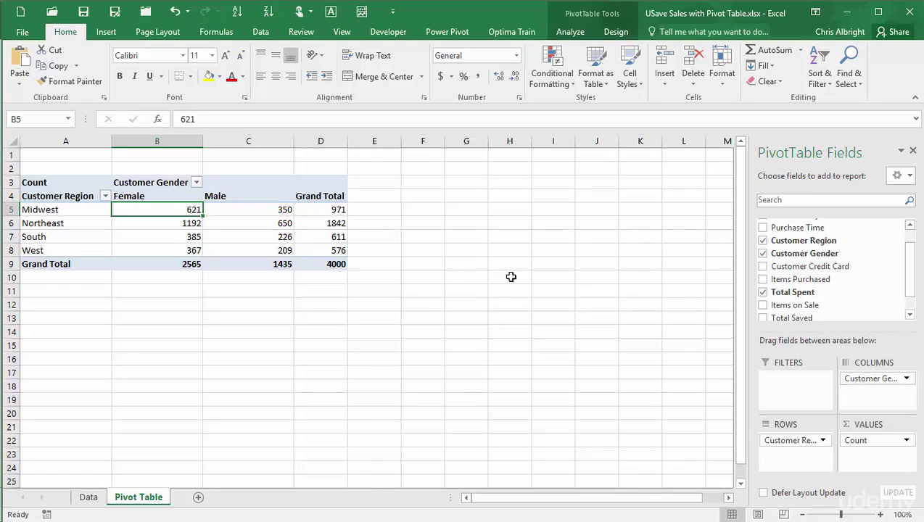
right_click(169, 206)
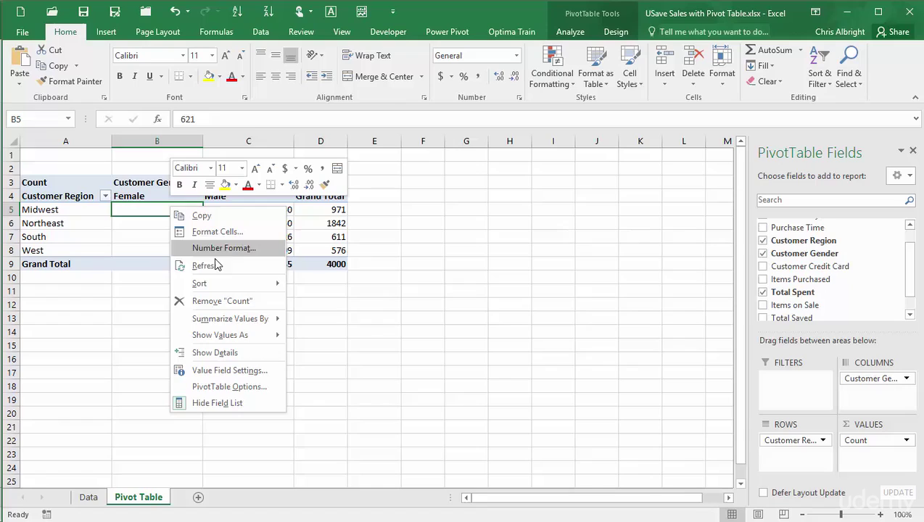
mouse_move(221, 336)
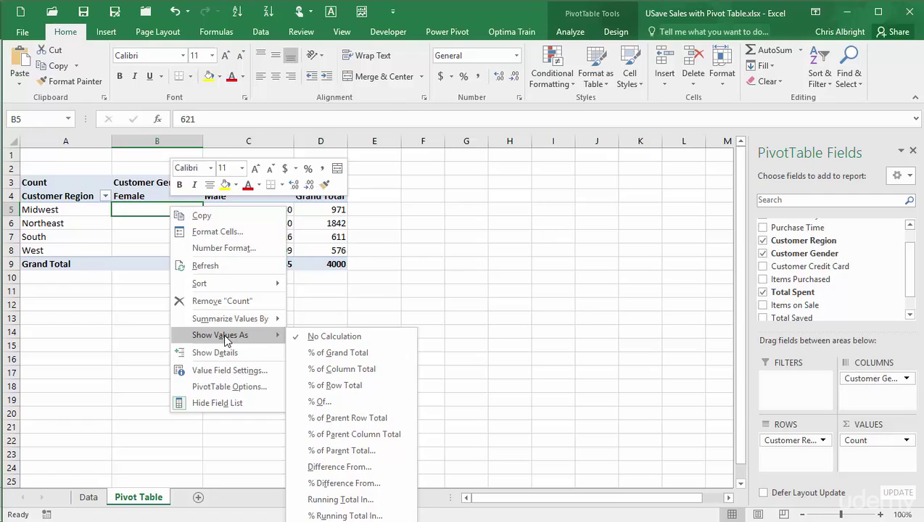
click(222, 369)
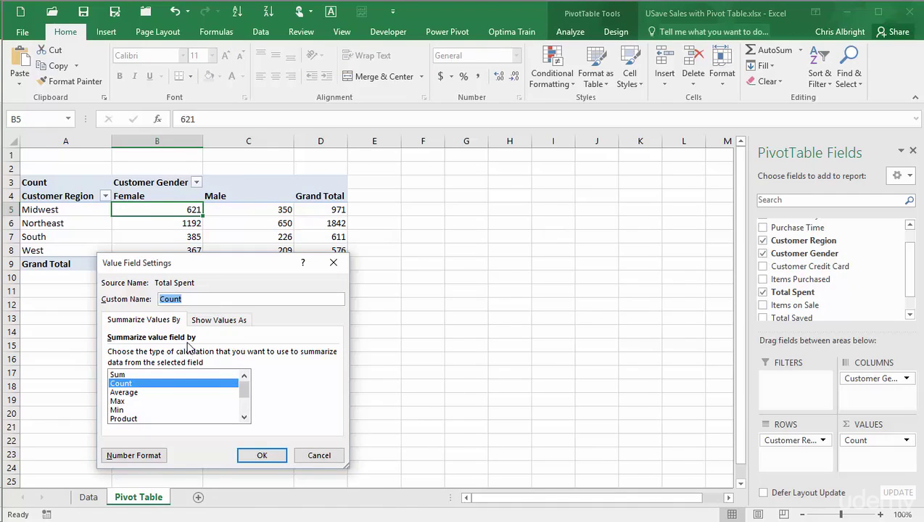
click(204, 327)
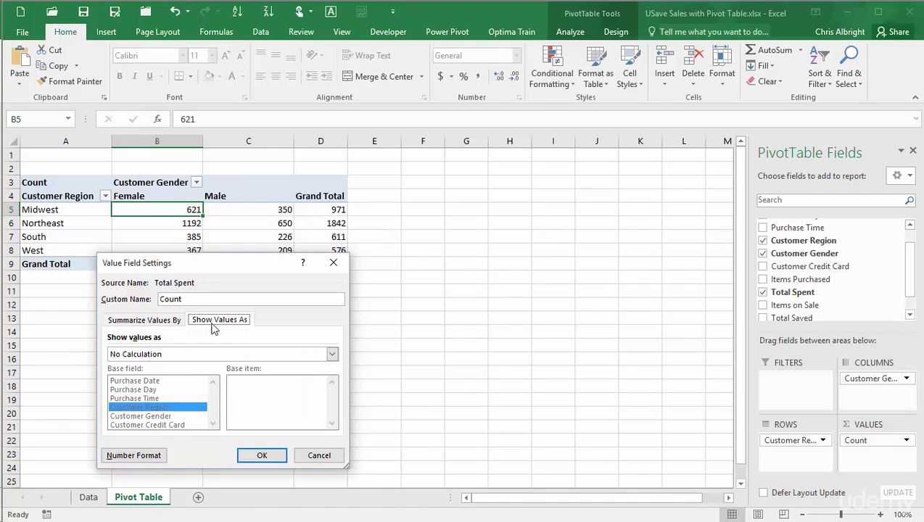
click(332, 354)
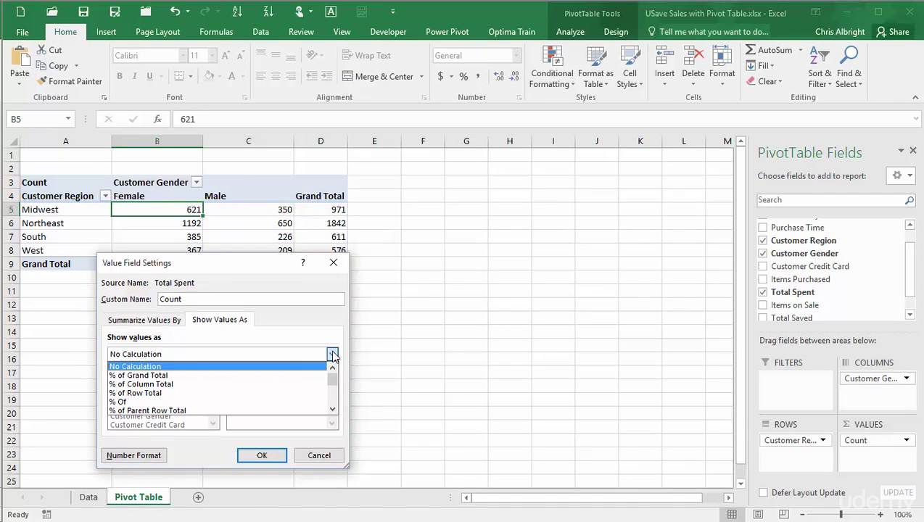
click(317, 454)
Step: Show the values as % of Grand Total, giving Female 64.13% and Male 35.88%
right_click(187, 209)
mouse_move(218, 338)
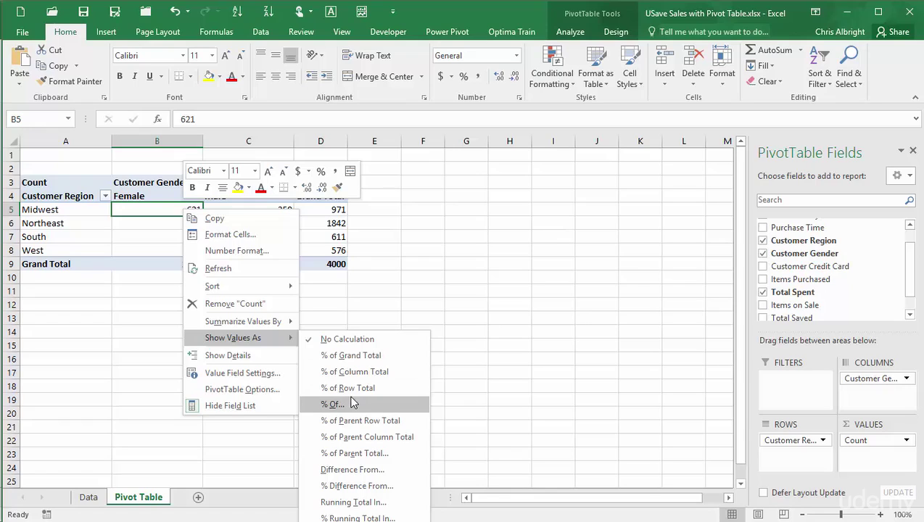
click(350, 355)
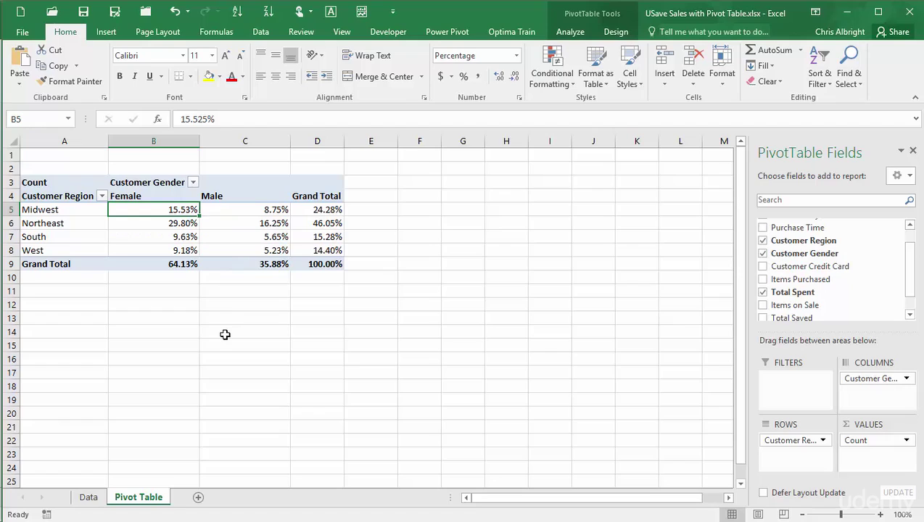
click(165, 264)
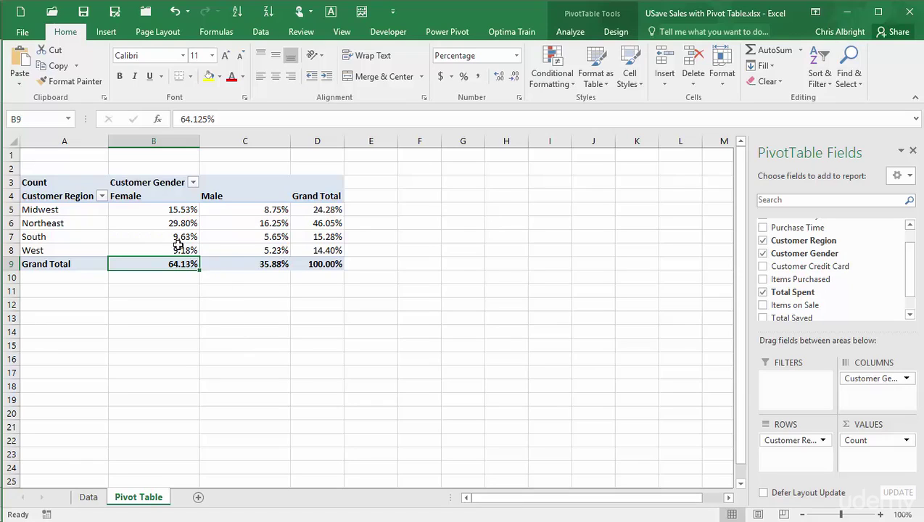
Step: Switch the values to % of Column Total so Female and Male each sum to 100%
right_click(169, 211)
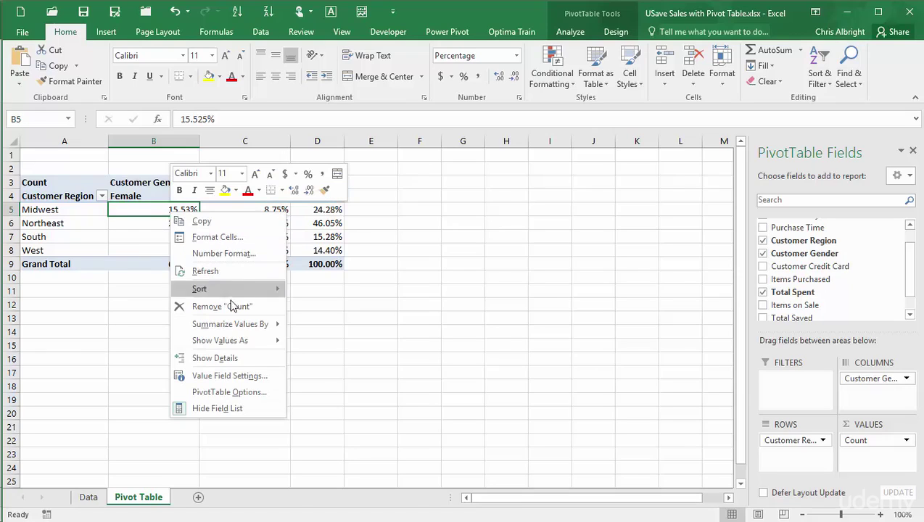
mouse_move(245, 347)
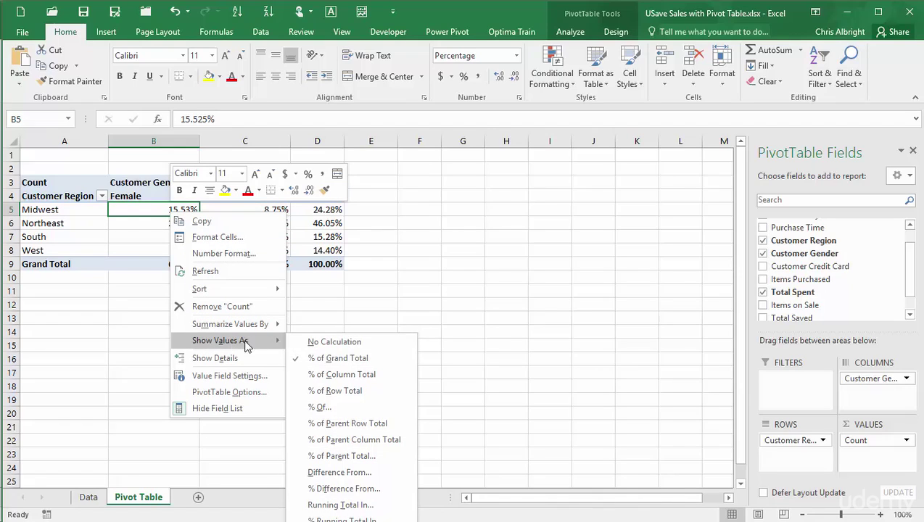
click(336, 376)
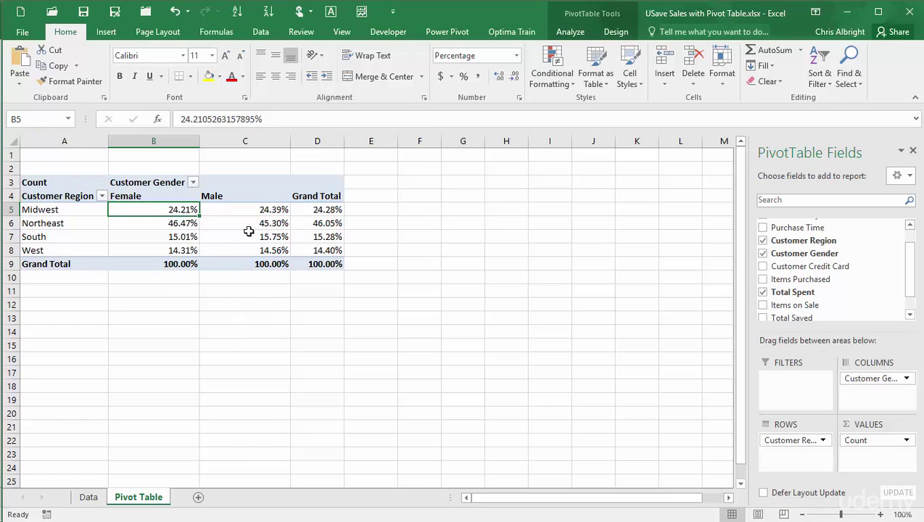
click(264, 209)
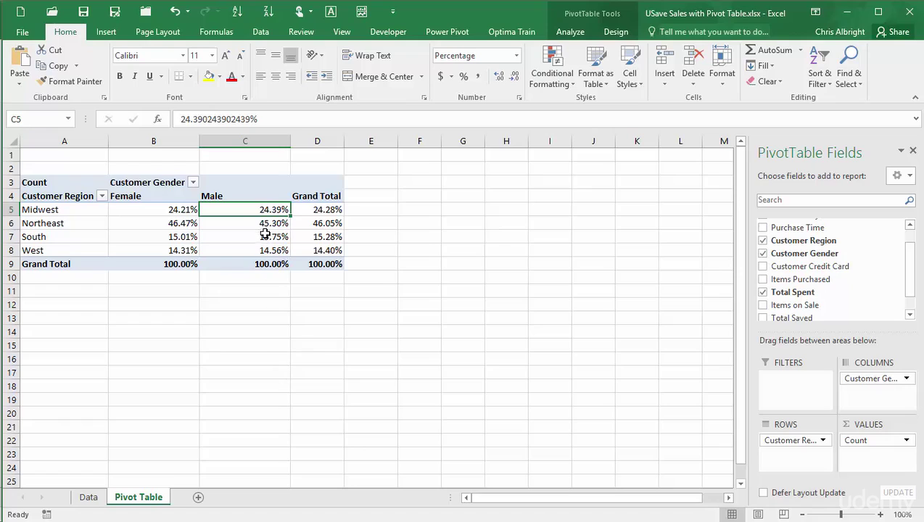
Step: Switch the values to % of Row Total, e.g. Midwest 63.95% Female and 36.05% Male
right_click(283, 207)
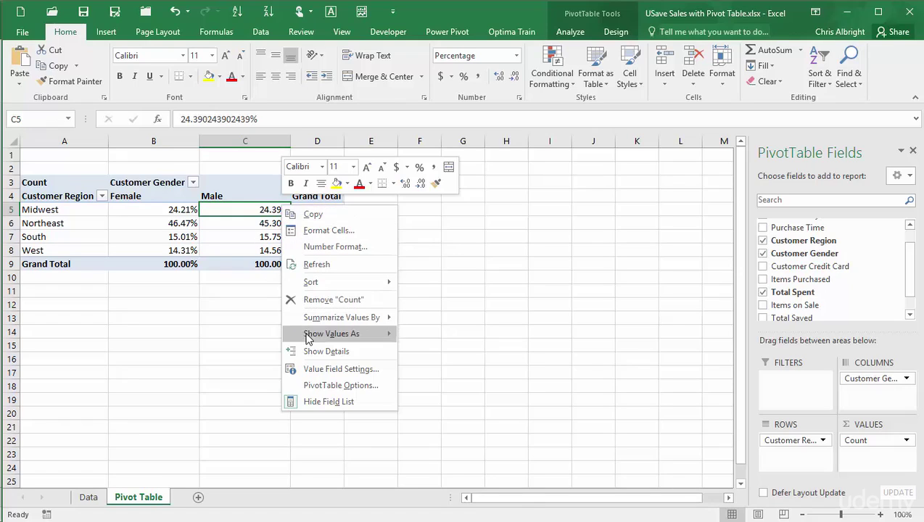
mouse_move(306, 335)
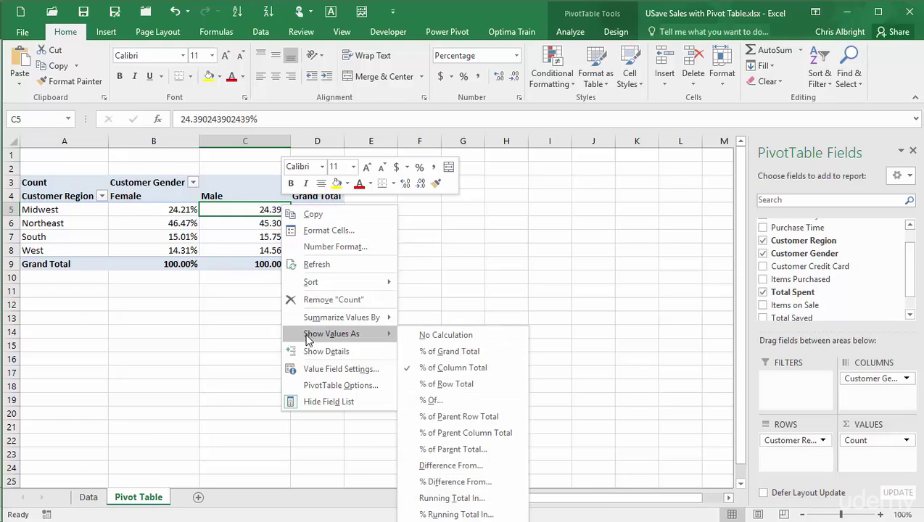
click(428, 385)
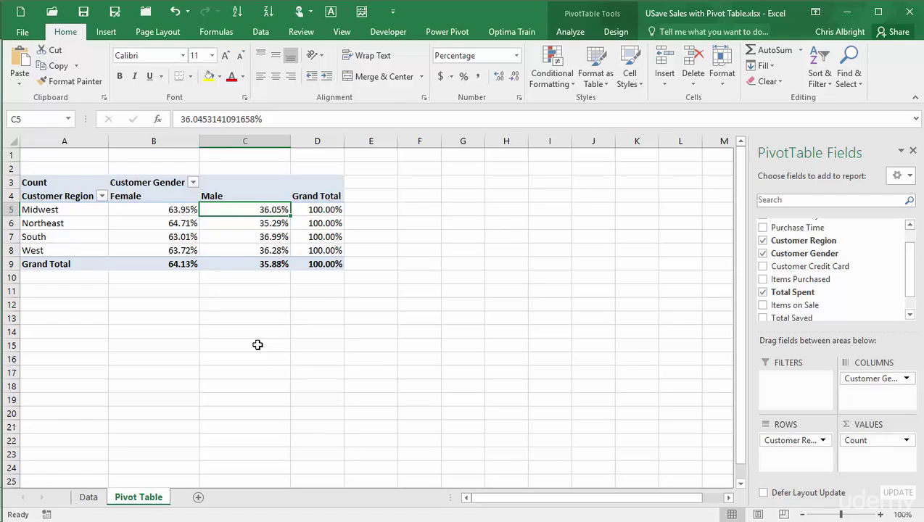
Step: Set Show Values As to No Calculation, restoring counts like Midwest 621 Female, 350 Male
right_click(271, 210)
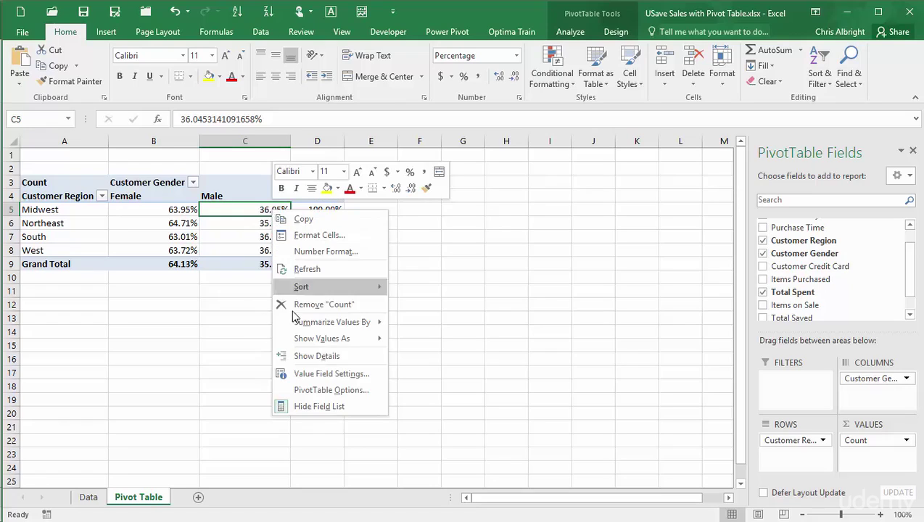
mouse_move(301, 342)
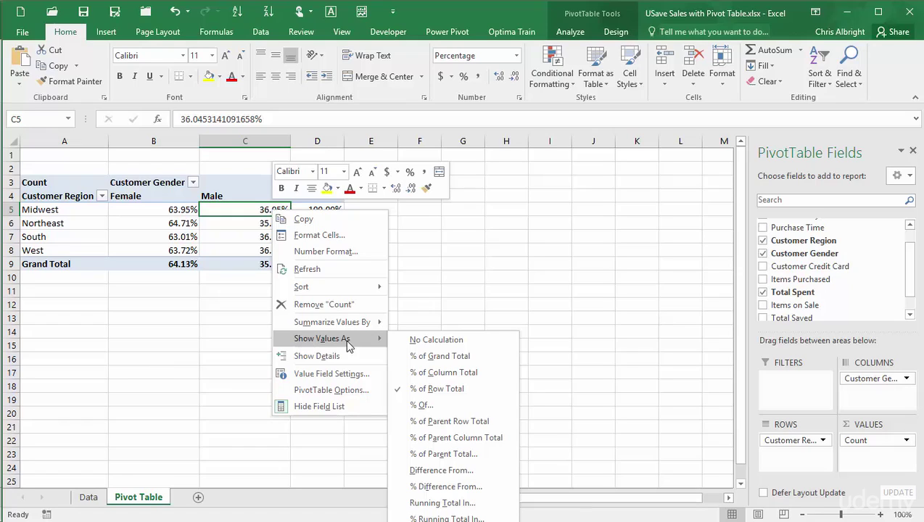
click(434, 341)
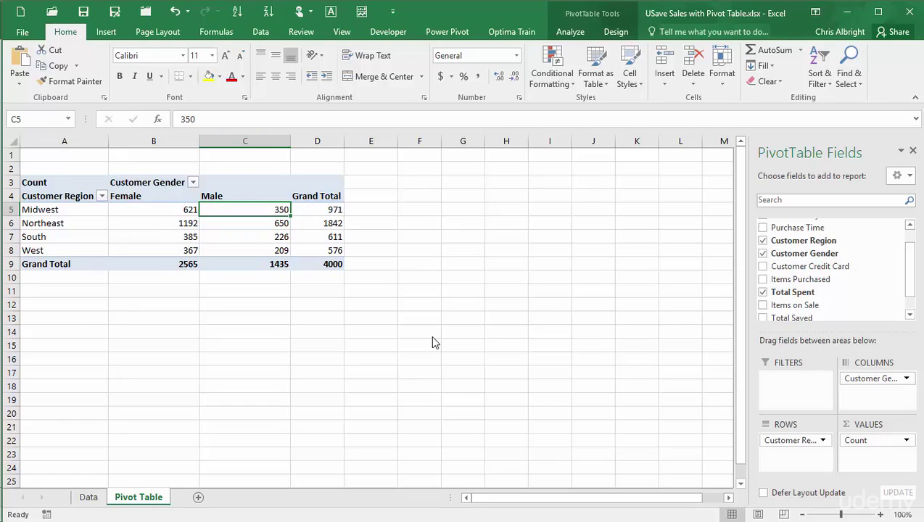